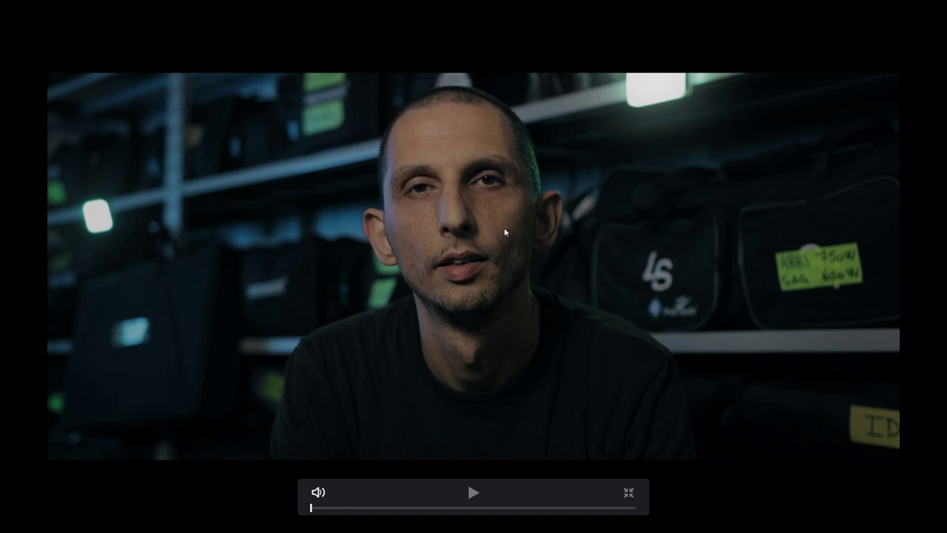
# - Play the close-up clip of the man in front of the equipment shelves
pyautogui.press('space')
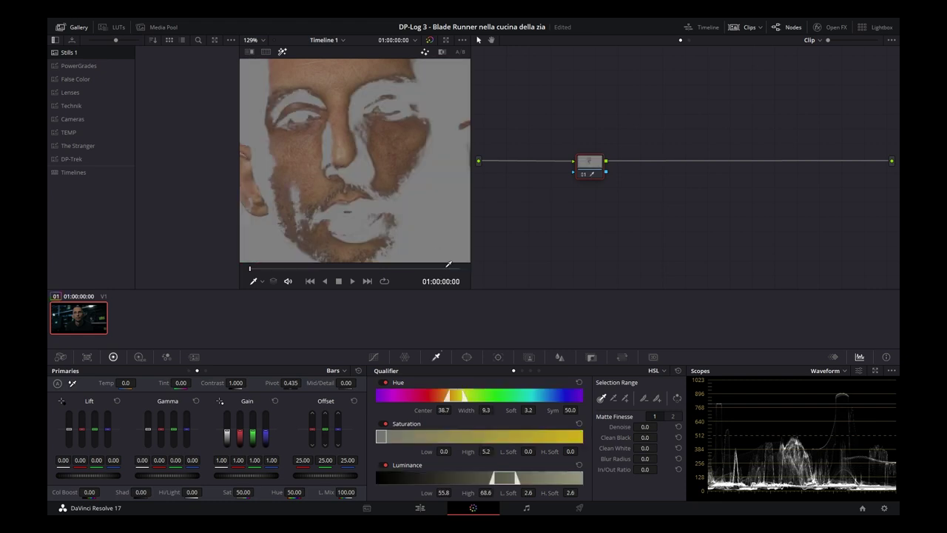
# - Tighten the skin qualifier: hue centre 37.0, width 12.4, saturation high 5.5, luminance 61.5–100
pyautogui.moveTo(443, 410)
pyautogui.mouseDown()
pyautogui.moveTo(433, 410)
pyautogui.moveTo(531, 416)
pyautogui.mouseUp()
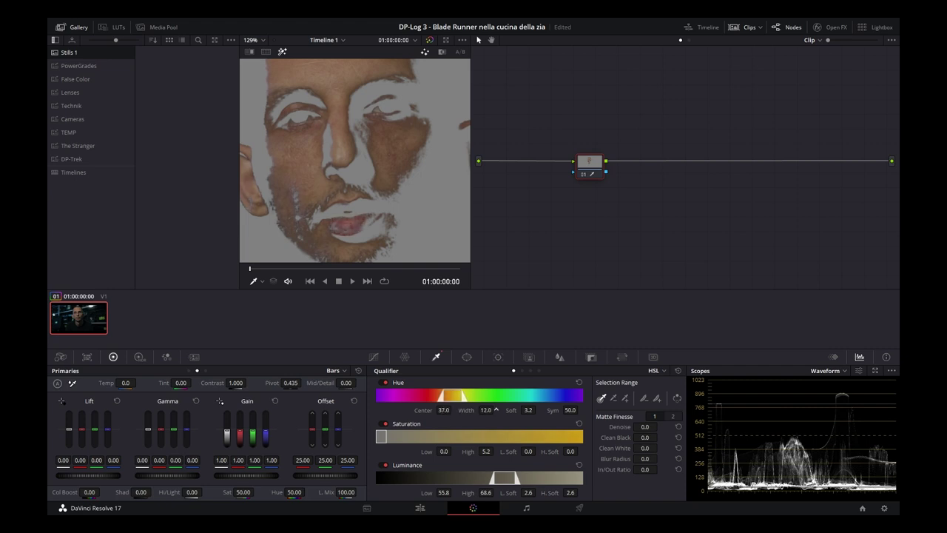
pyautogui.moveTo(485, 452); pyautogui.dragTo(490, 451)
pyautogui.moveTo(443, 492)
pyautogui.mouseDown()
pyautogui.moveTo(558, 498)
pyautogui.moveTo(538, 492)
pyautogui.mouseUp()
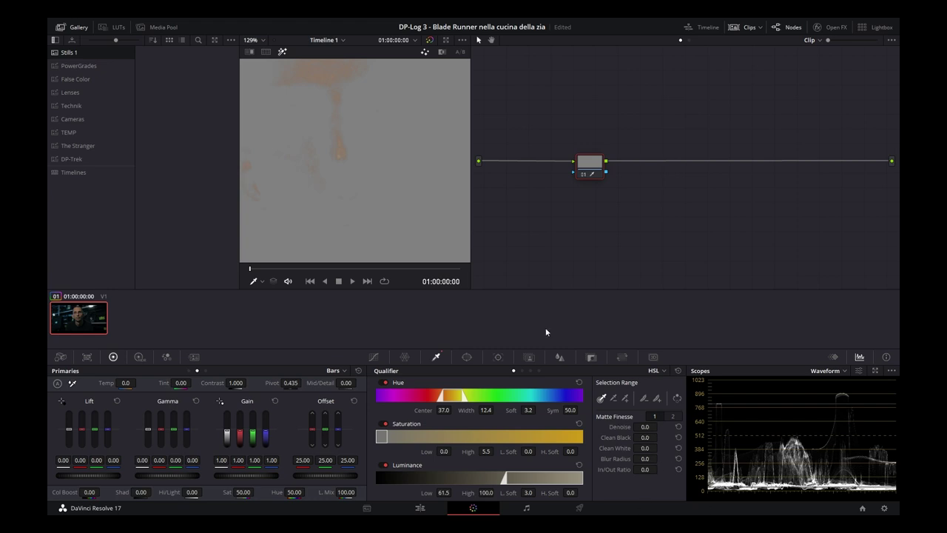
# - Turn off the matte highlight and apply a Mist blur with radius 0.00 and mix 25
pyautogui.hotkey('shift', 'h')
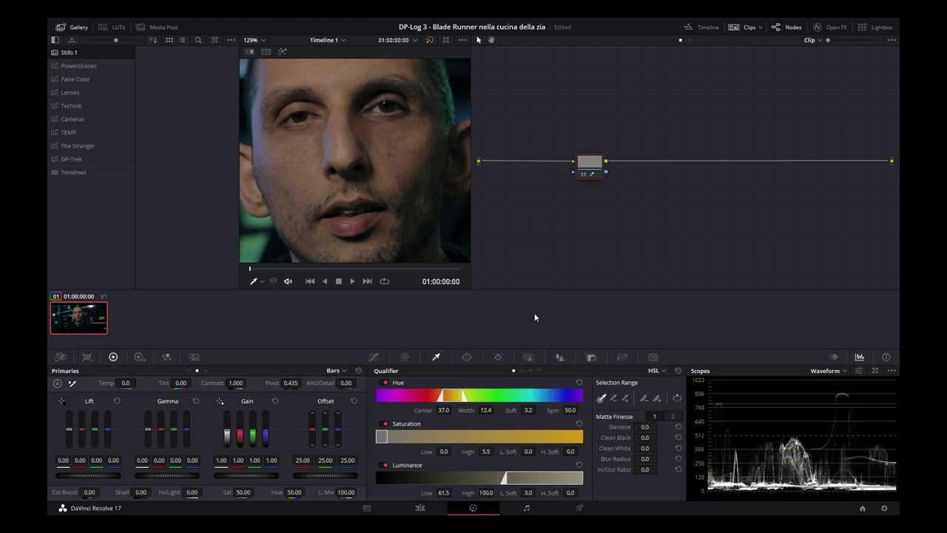
pyautogui.click(561, 357)
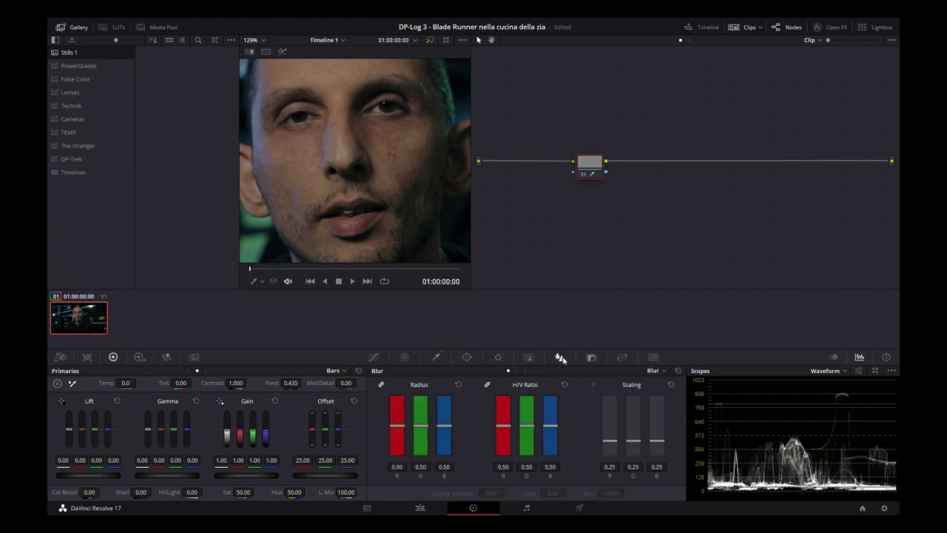
pyautogui.click(655, 372)
pyautogui.click(663, 403)
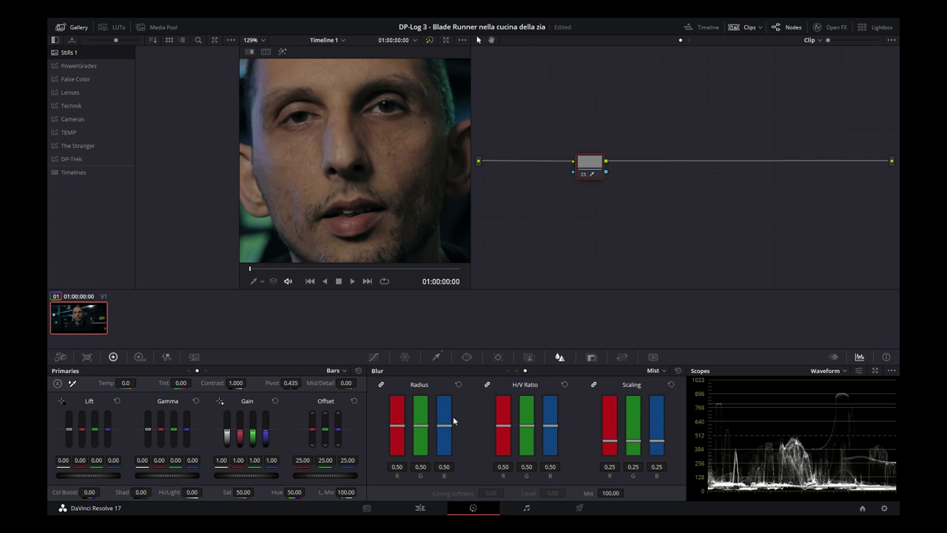
pyautogui.moveTo(445, 425); pyautogui.dragTo(438, 497)
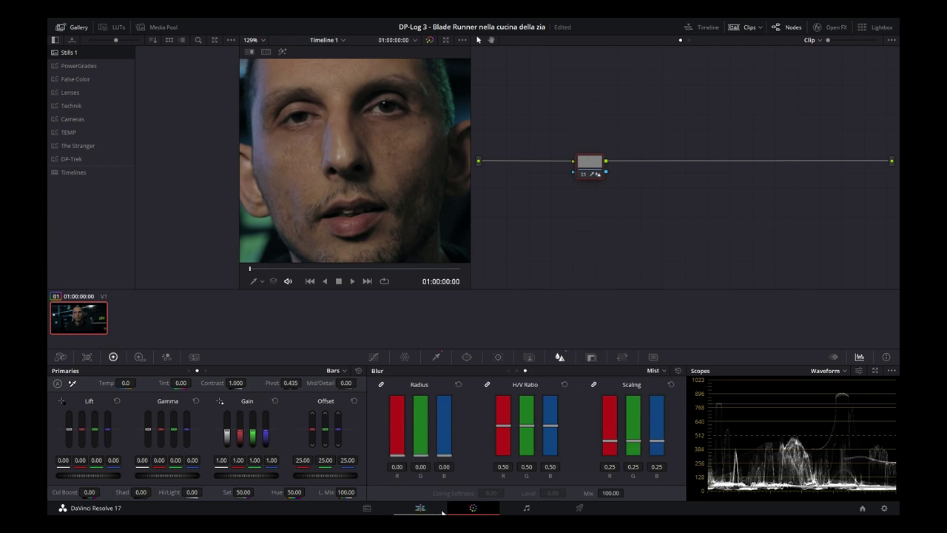
pyautogui.moveTo(596, 497); pyautogui.dragTo(562, 497)
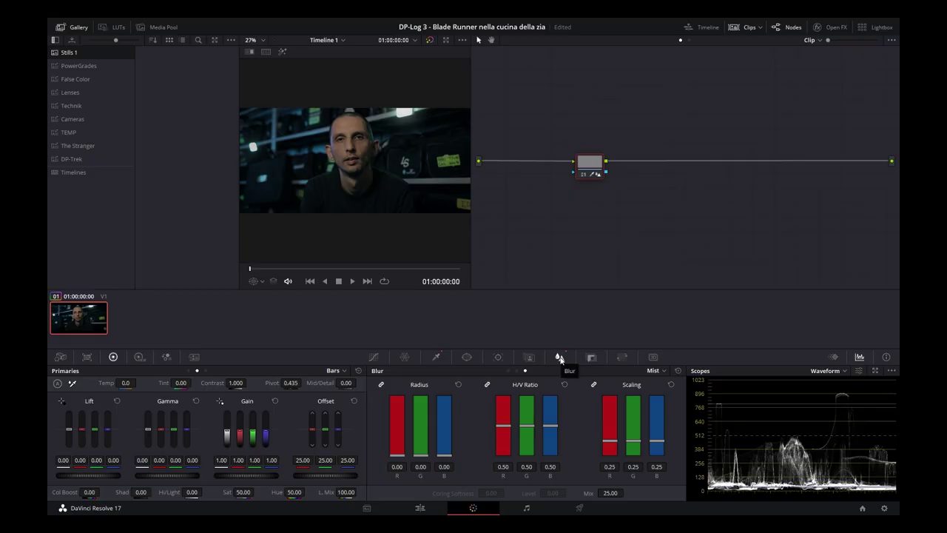
# - Add a circular window and position it over the man's face
pyautogui.click(467, 359)
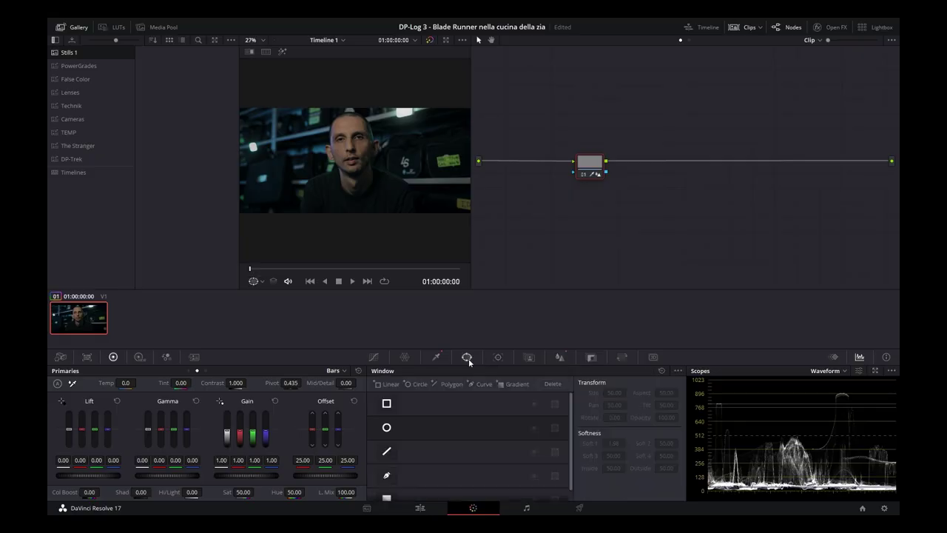
pyautogui.click(387, 427)
pyautogui.moveTo(380, 180); pyautogui.dragTo(358, 148)
pyautogui.scroll(3, 364, 153)
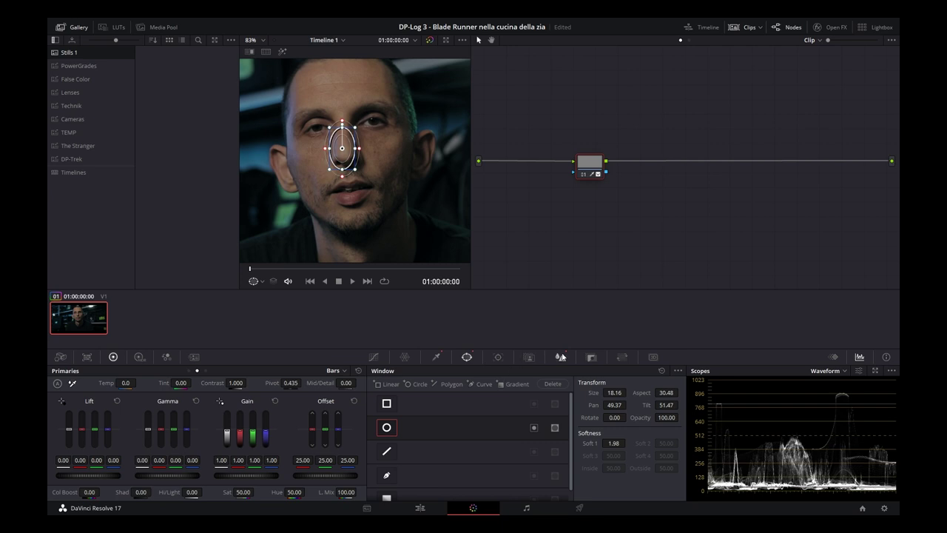
# - Track the face window forward through the whole clip, then return to the start
pyautogui.click(498, 357)
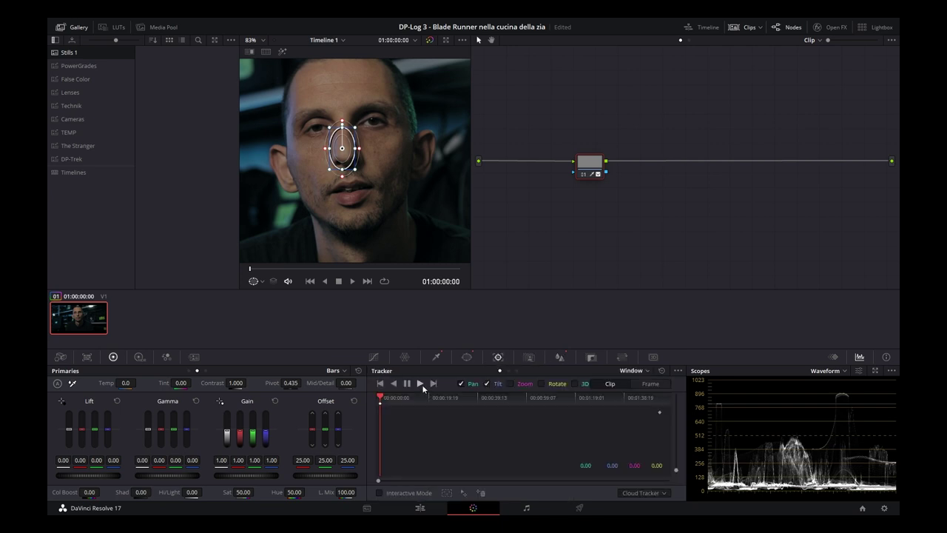
pyautogui.click(422, 384)
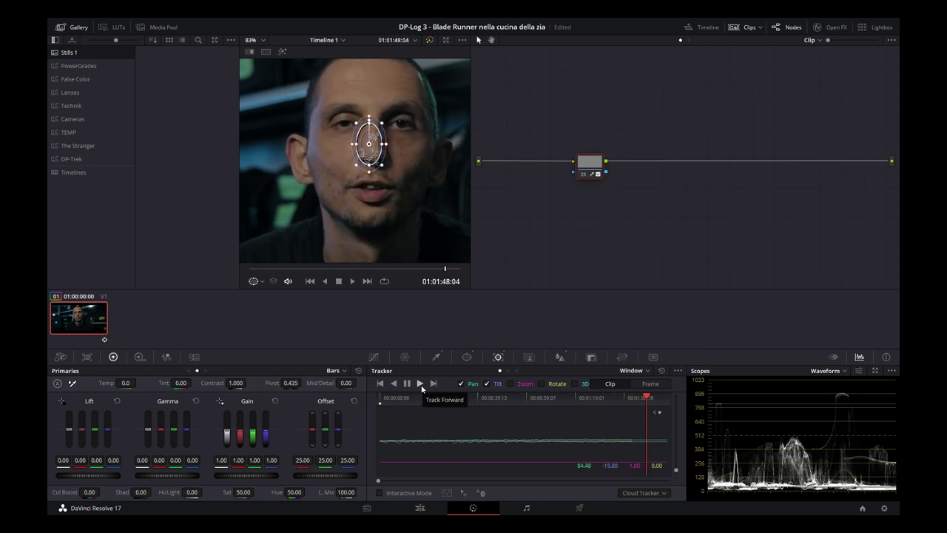
pyautogui.press('Home')
# - Show the Custom curves palette for the softening node, curve still unadjusted
pyautogui.click(374, 357)
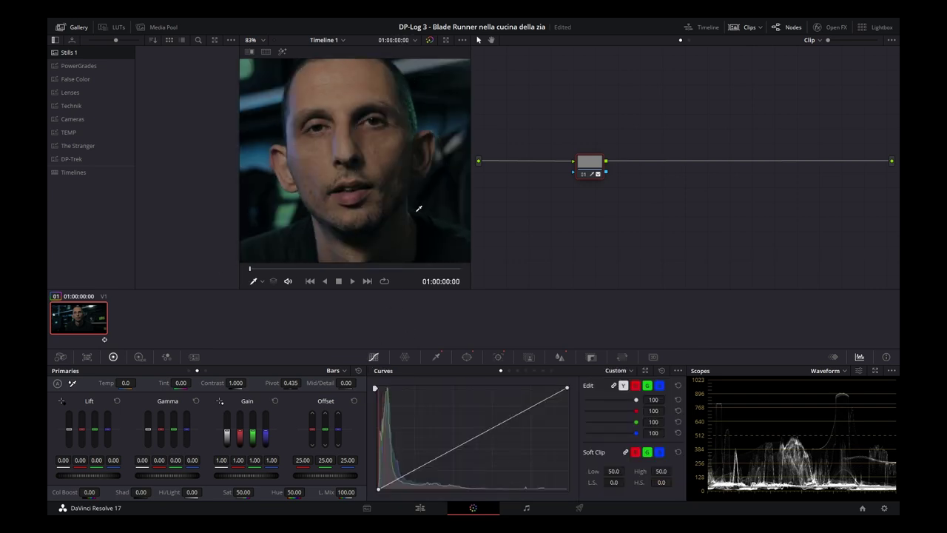